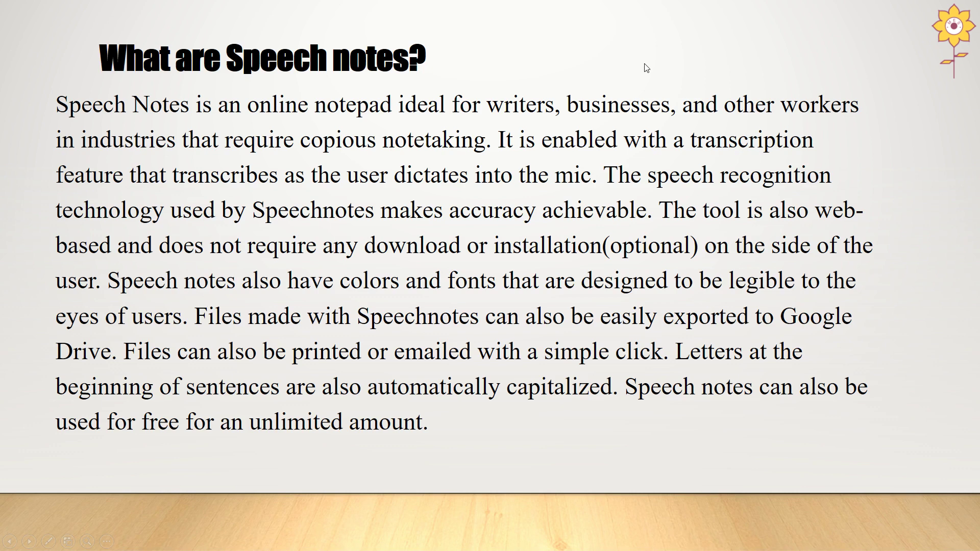
Step: Exit the slide show, returning to slide 24 'What are Speech notes?' in the editor
key("Escape")
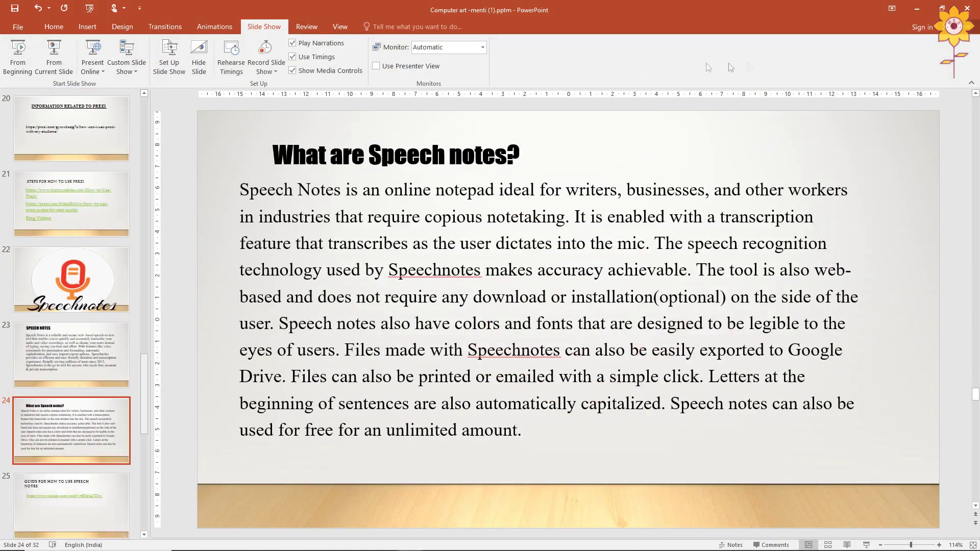
Step: Minimize PowerPoint and open the Speechnotes website from Chrome's speechnotes search results
left_click(918, 12)
mouse_move(285, 540)
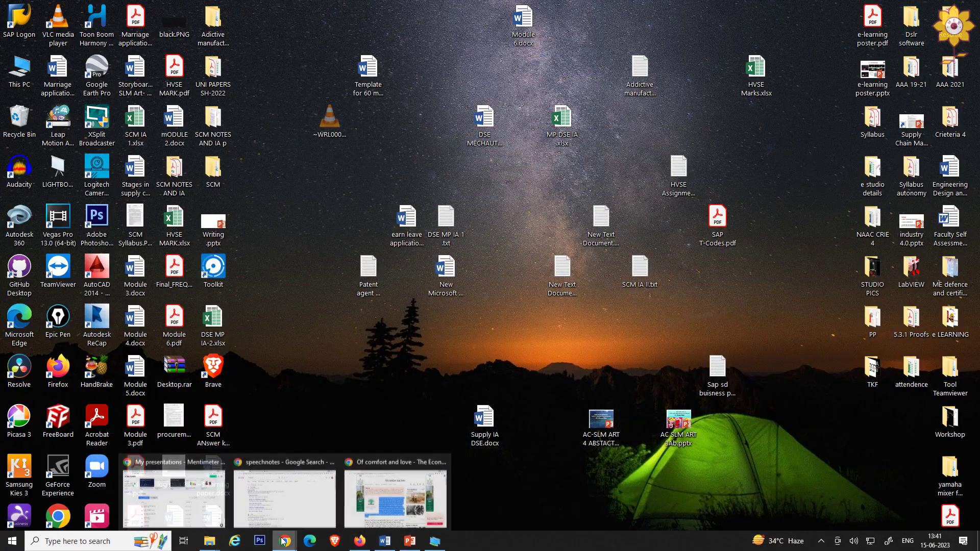
mouse_move(278, 508)
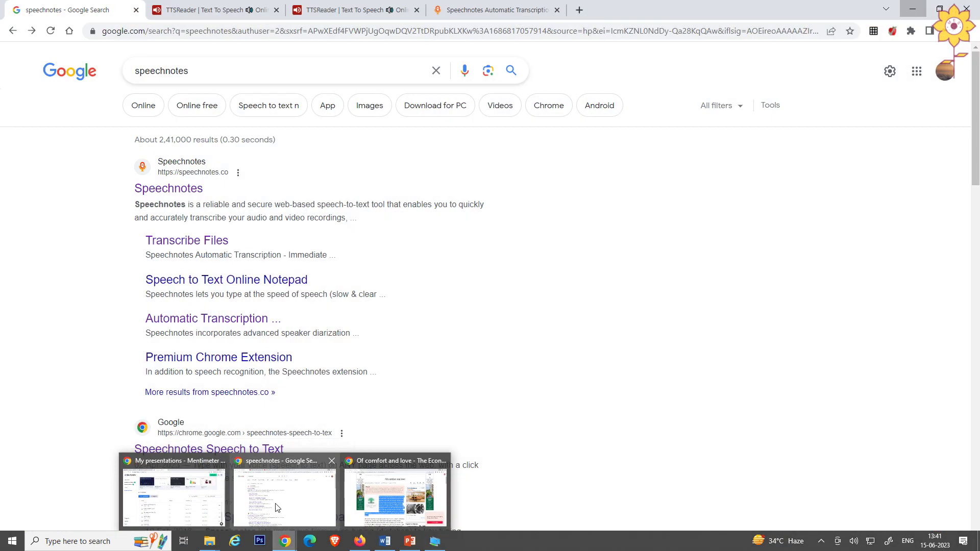
left_click(277, 507)
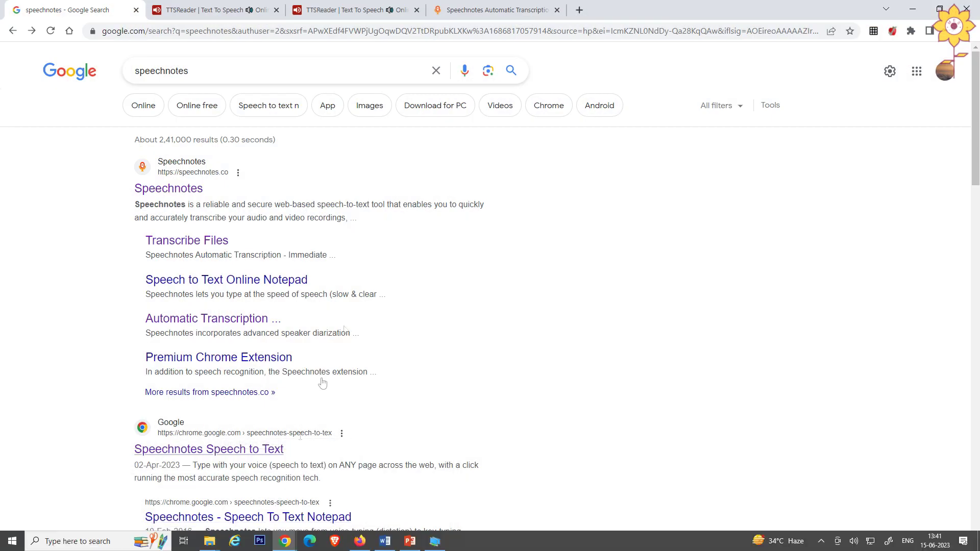
left_click(226, 72)
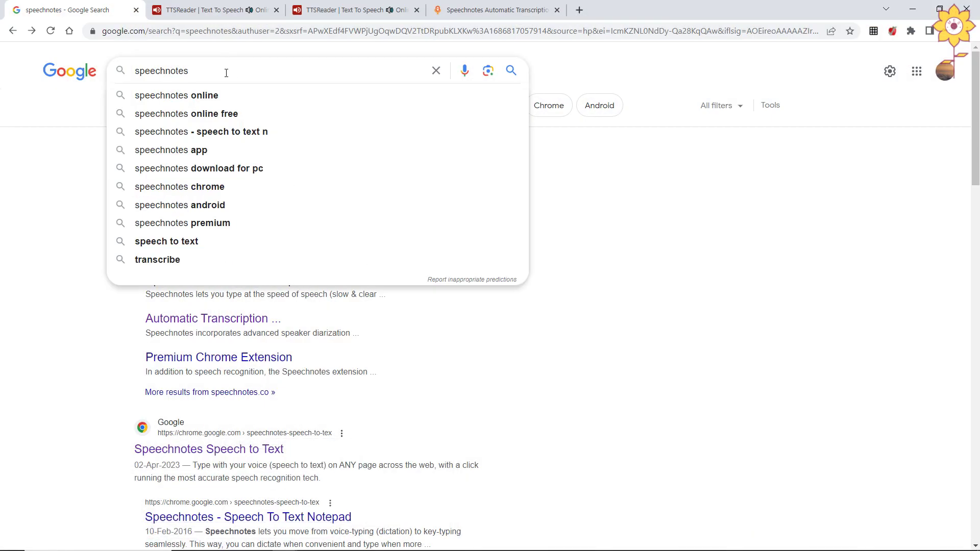
left_click(663, 223)
left_click(194, 189)
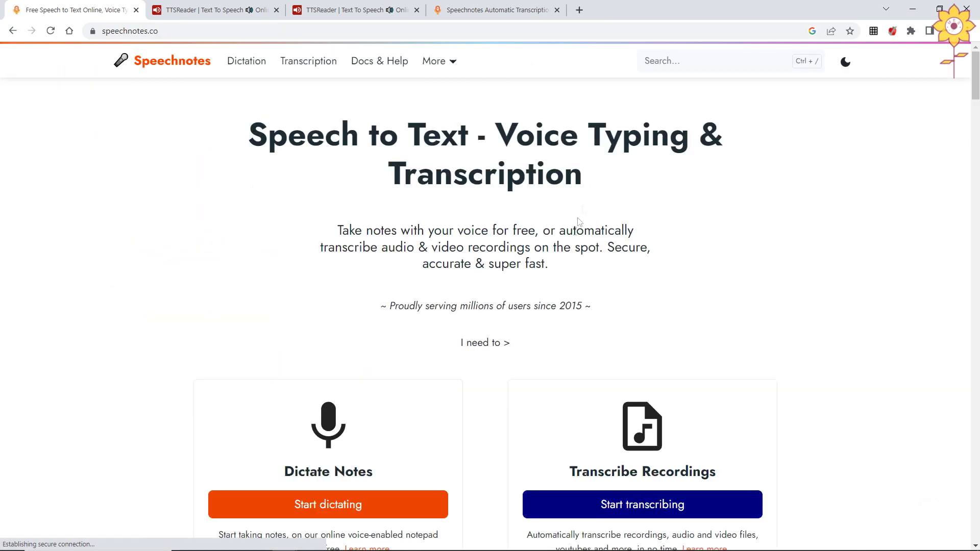
Step: Open a new Speechnotes dictation notepad, Note_4, and start voice dictation
scroll(442, 360, "down", 2)
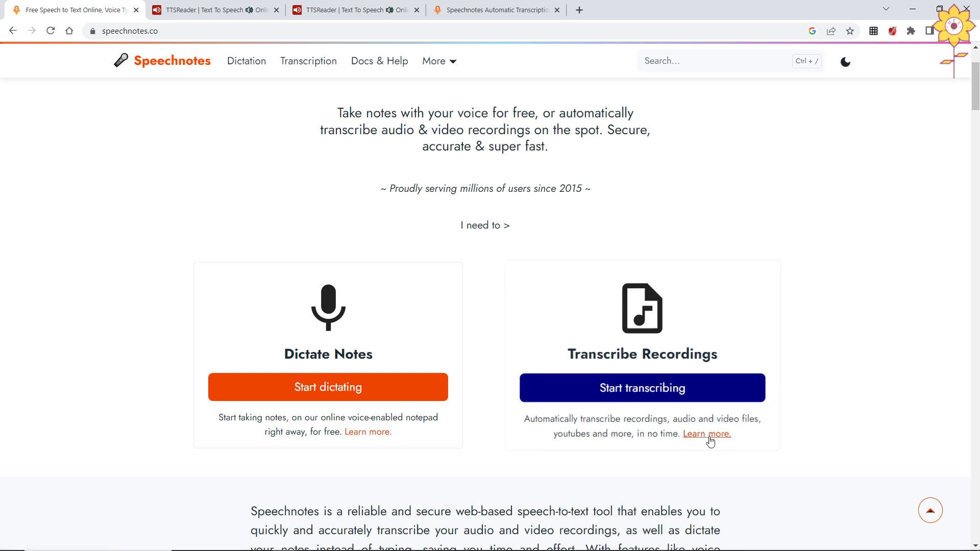
left_click(329, 389)
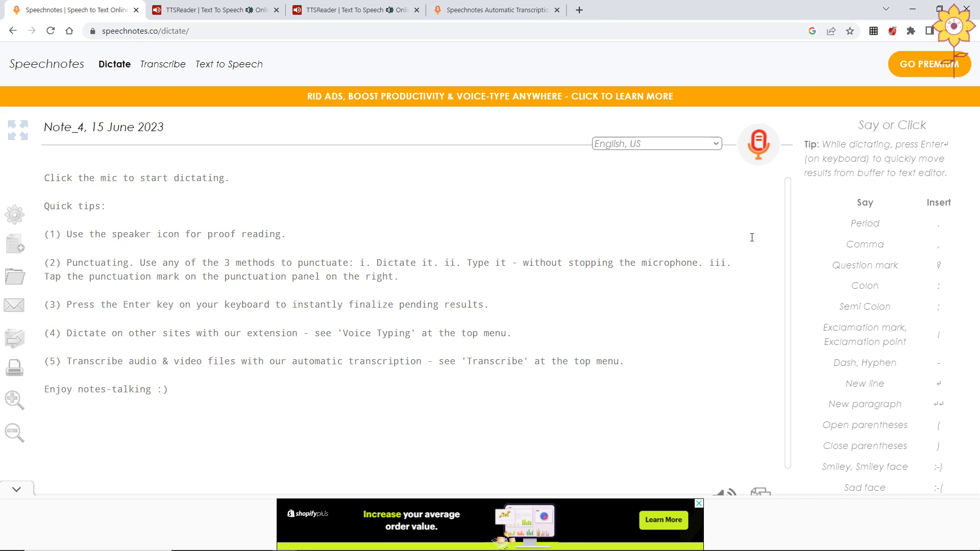
left_click(760, 142)
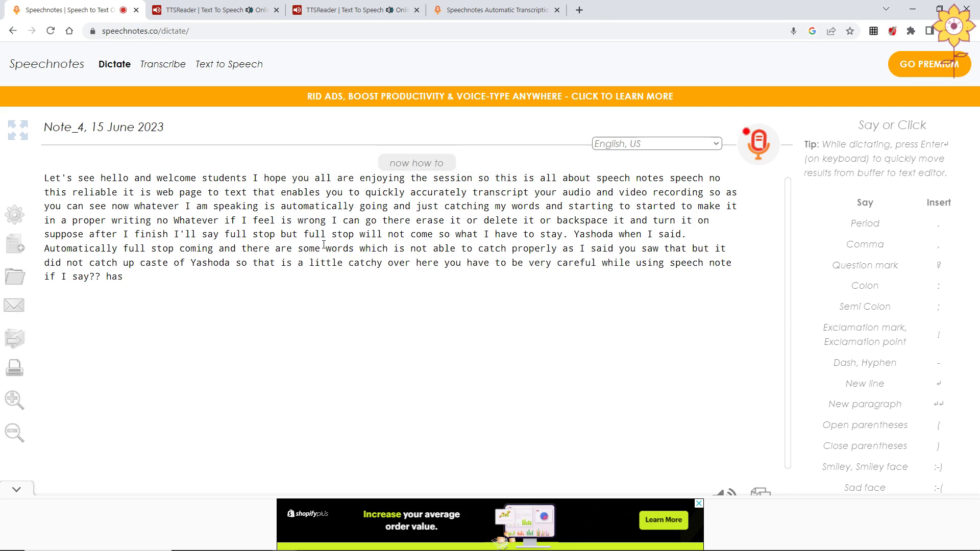
Step: Stop voice dictation after the paragraph ending 'once I am done I will switch on'
left_click(767, 154)
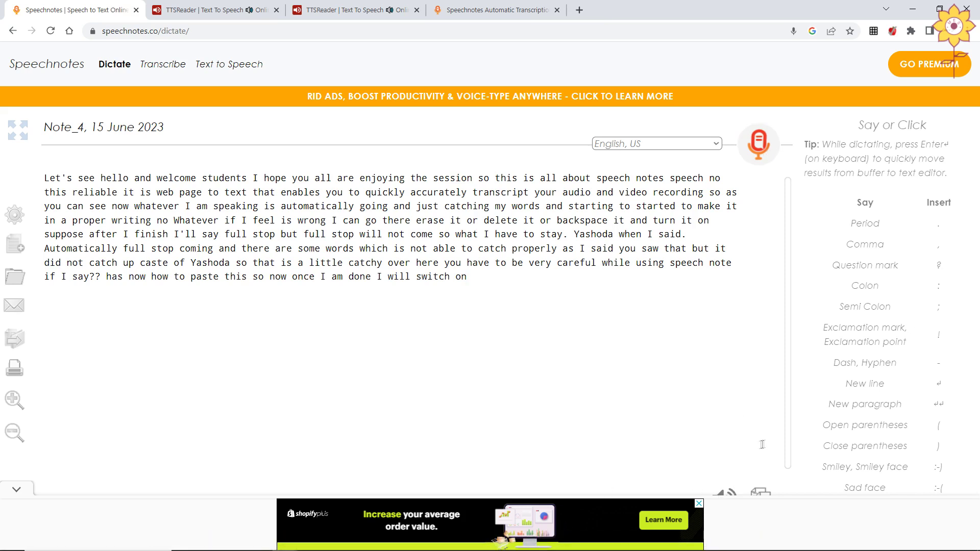
Step: Change the final 'on' to 'off', break the line after 'stay.', and delete the misheard name
key("BackSpace")
type("f")
left_click(570, 234)
key("Return")
left_click_drag(91, 249, 51, 249)
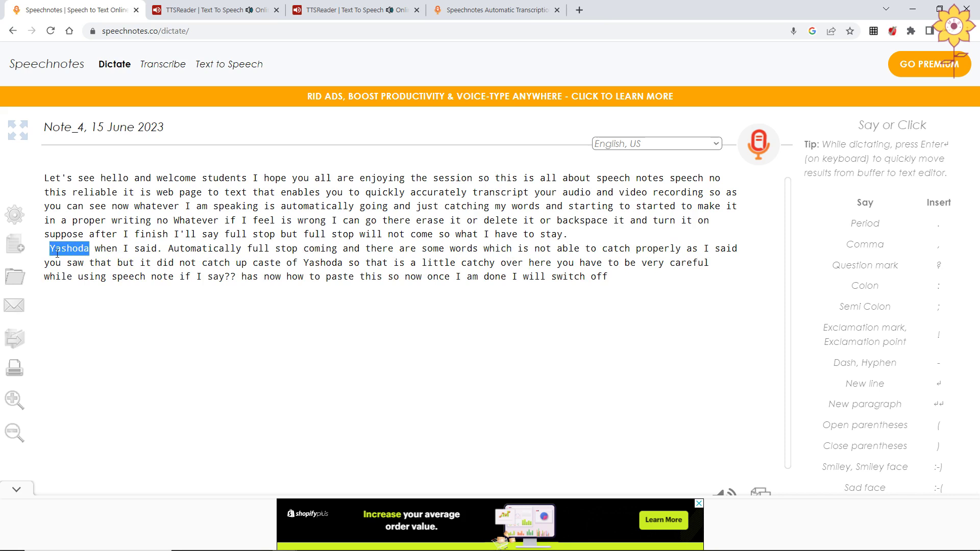
key("BackSpace")
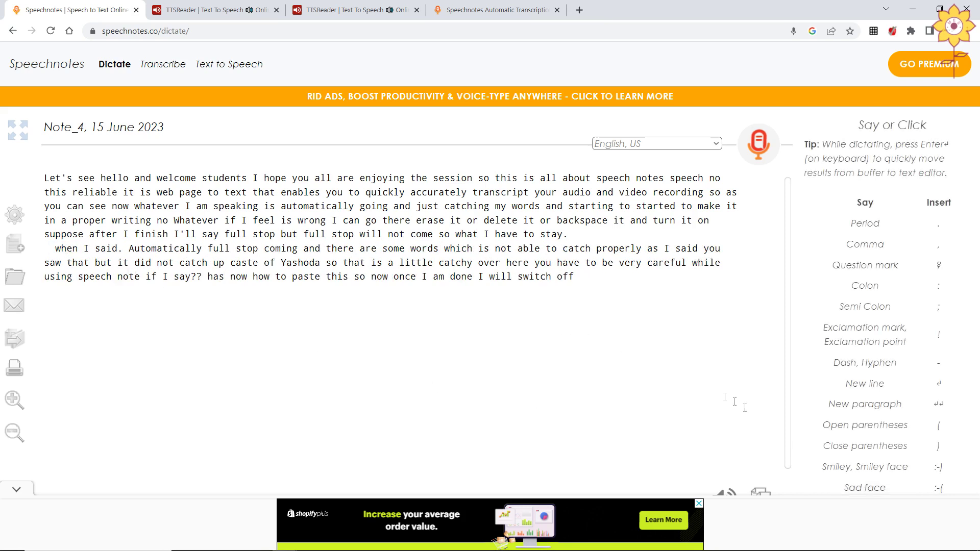
Step: Dismiss the advertisement banner and copy the full note text to the clipboard
left_click(698, 504)
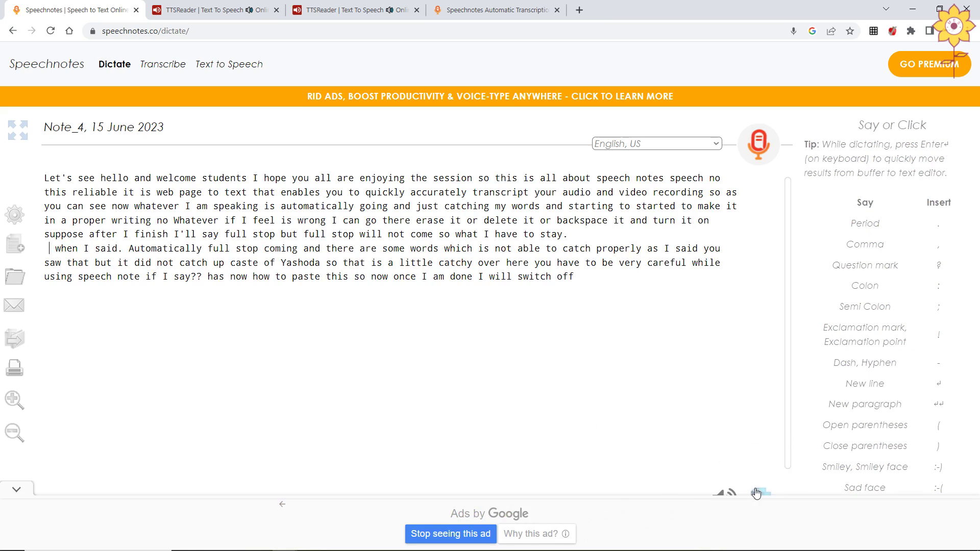
left_click(458, 542)
left_click(479, 536)
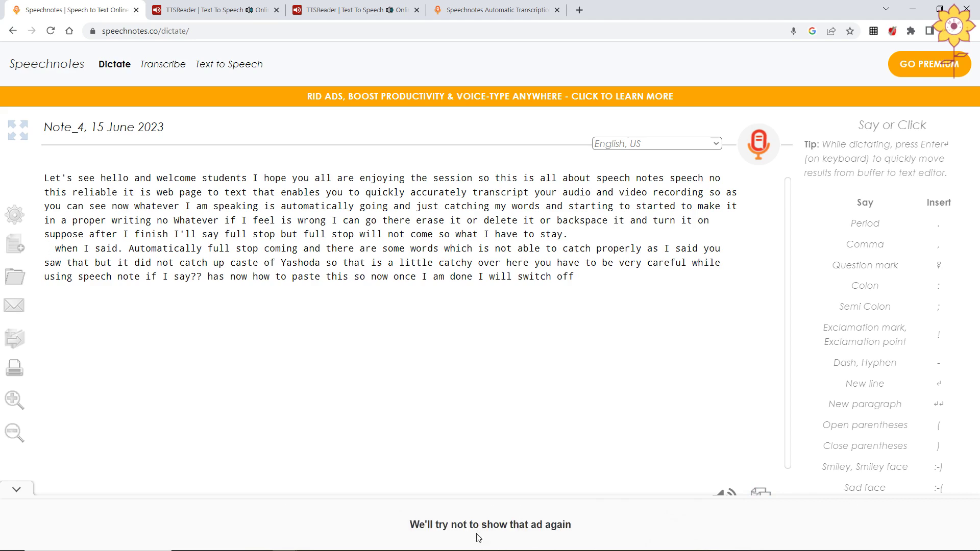
left_click(760, 494)
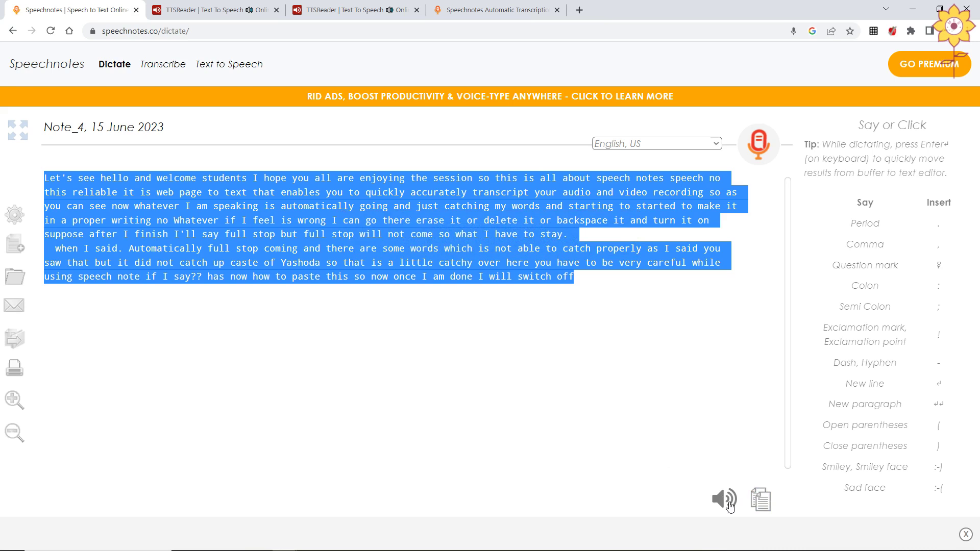
Step: Have Note_4 read aloud, stop the playback, and open the notepad settings
left_click(729, 503)
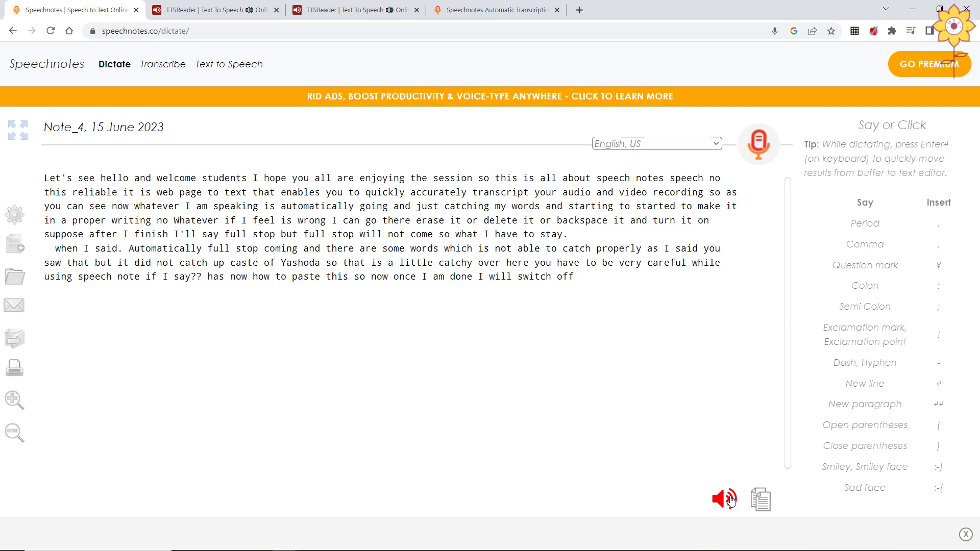
left_click(731, 500)
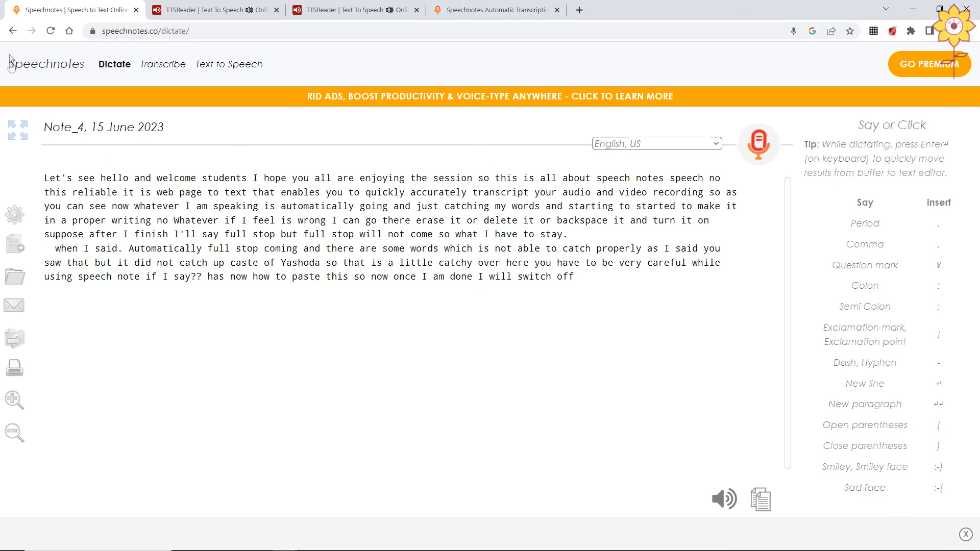
left_click(14, 214)
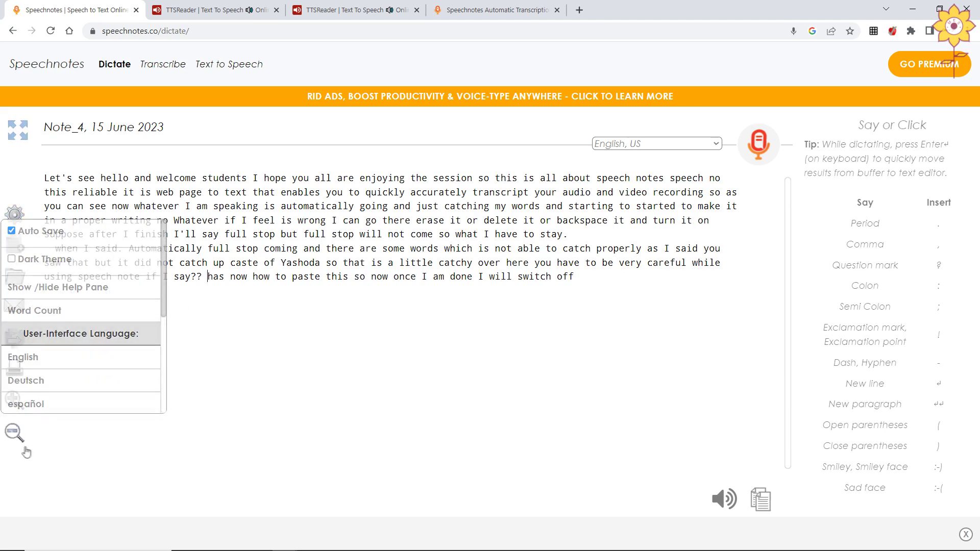
Step: Go back to the Speechnotes home page and start a fresh note, Note_5
left_click(12, 31)
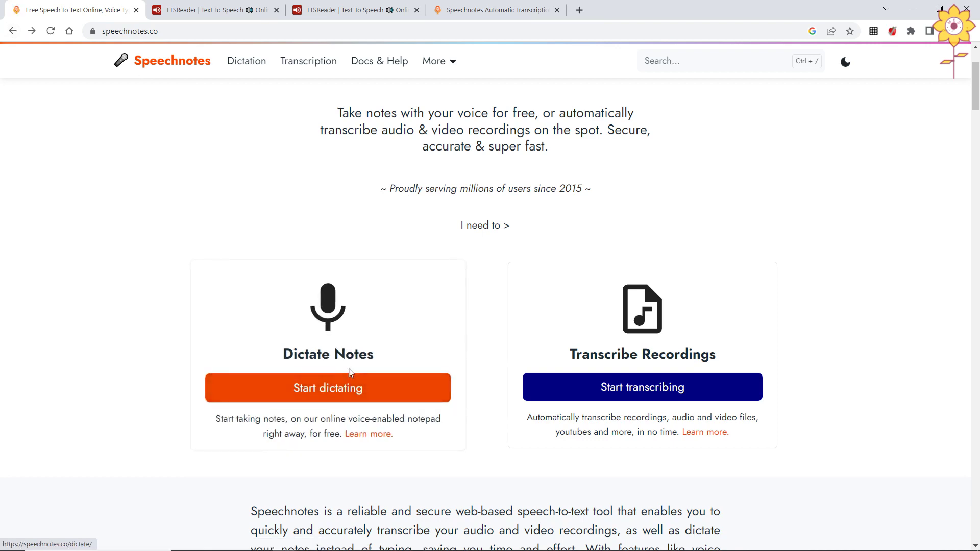
left_click(356, 387)
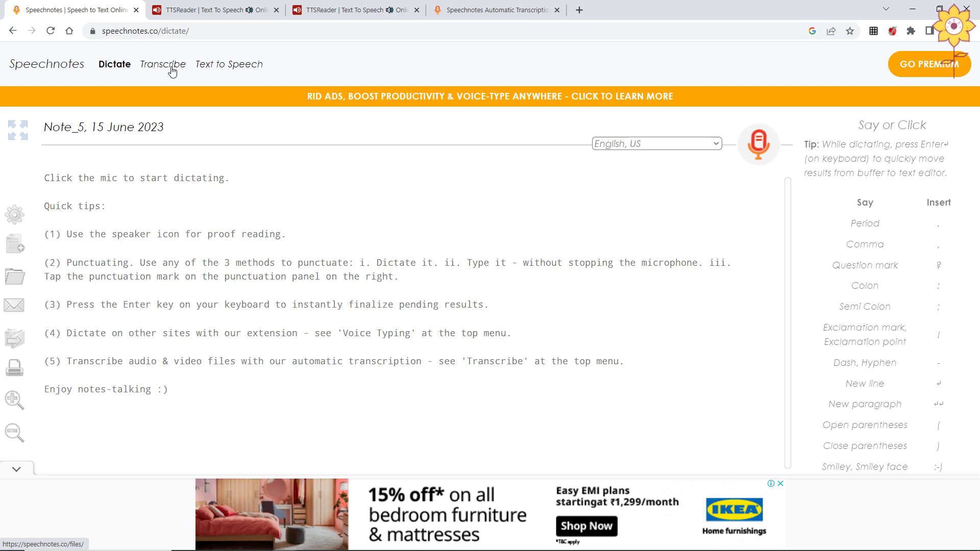
Step: Open TTSReader's Text to Speech player and delete the leftover '<br>' from its text box
left_click(225, 70)
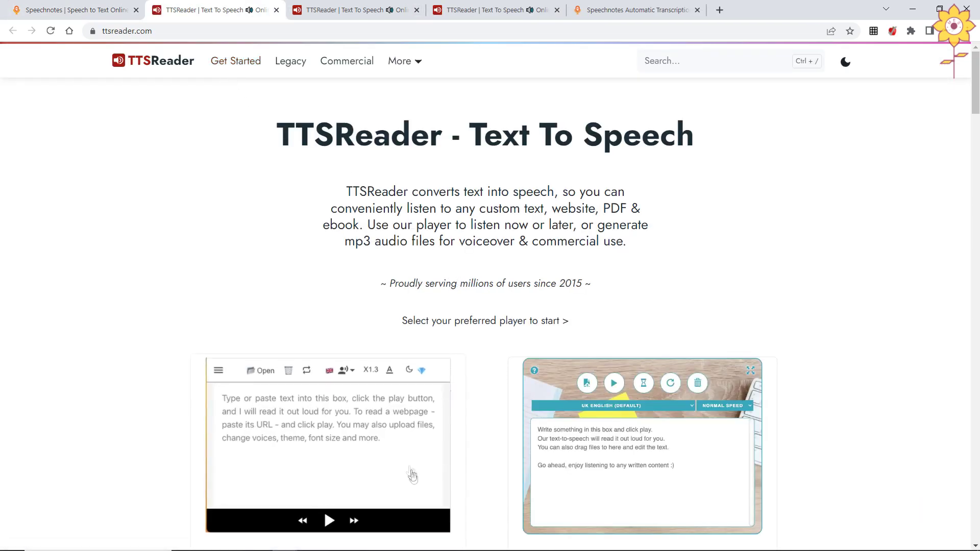
left_click(337, 475)
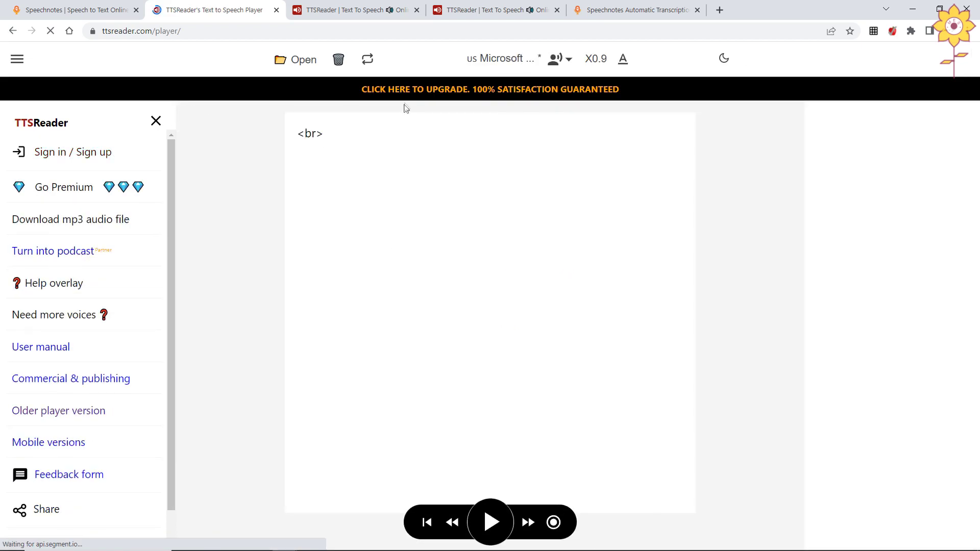
left_click_drag(325, 135, 294, 137)
key("BackSpace")
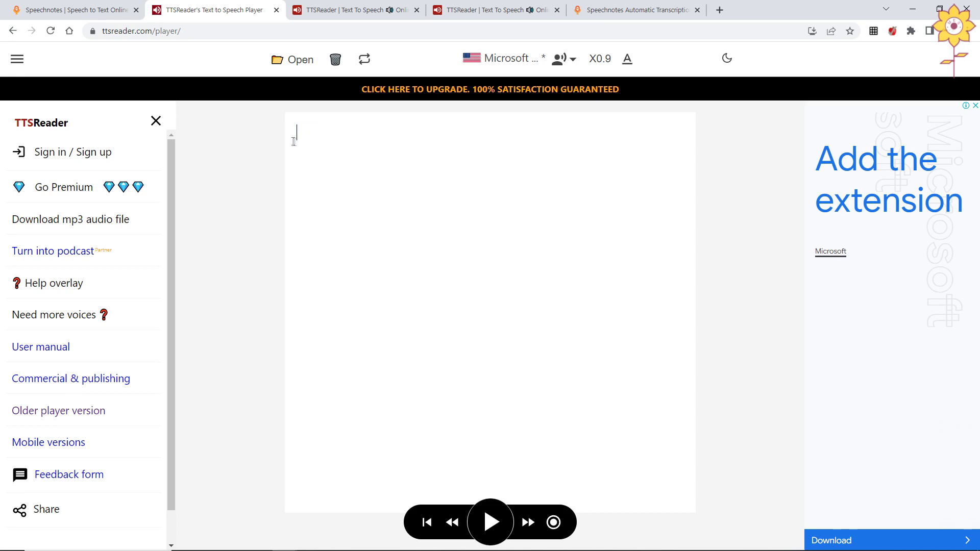
left_click(912, 5)
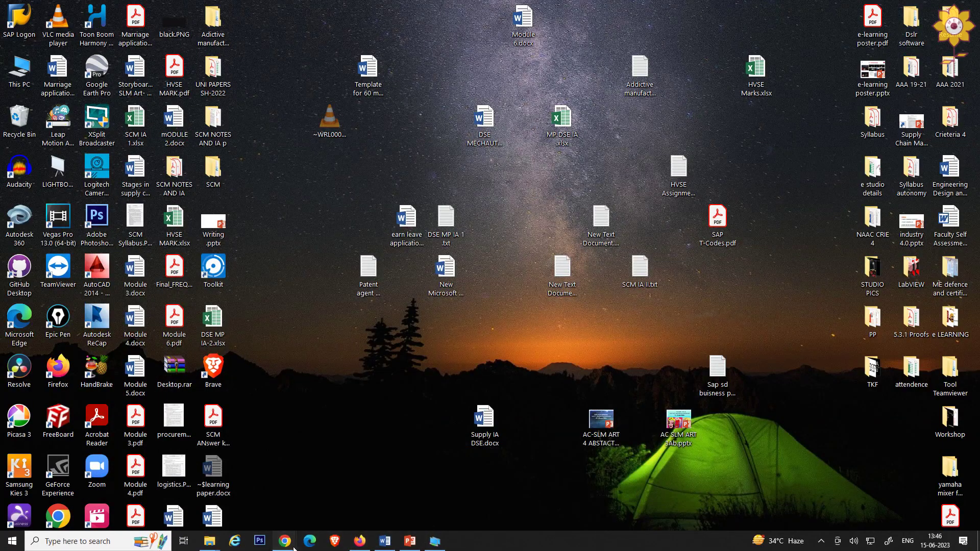
Step: Restore the 'Of comfort and love' article window and copy its opening body paragraph
mouse_move(294, 547)
left_click(401, 490)
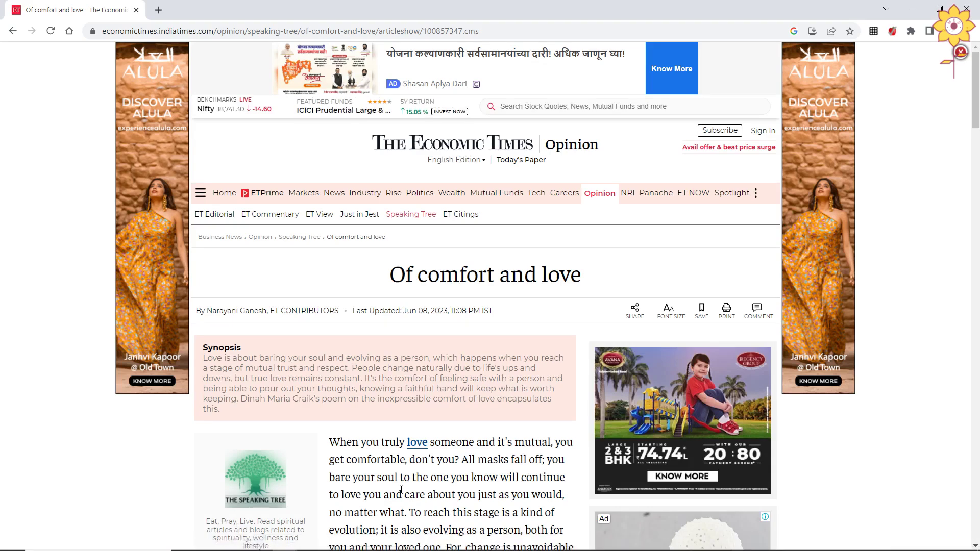
scroll(401, 490, "down", 6)
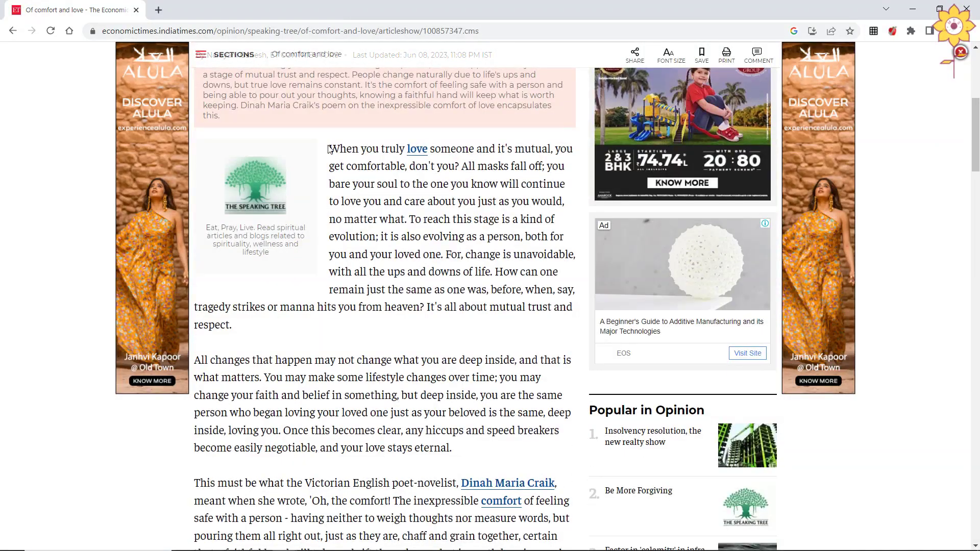
left_click_drag(329, 148, 387, 329)
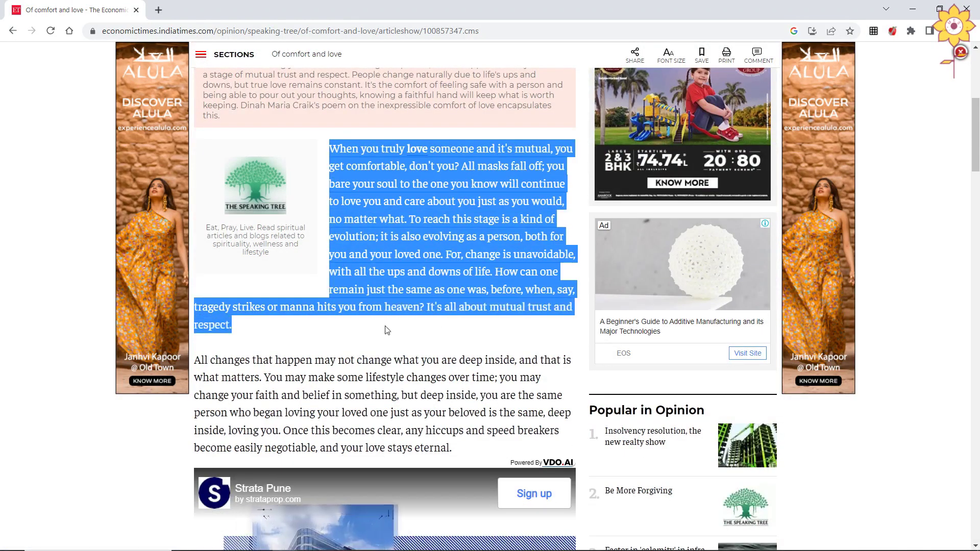
left_click(387, 329)
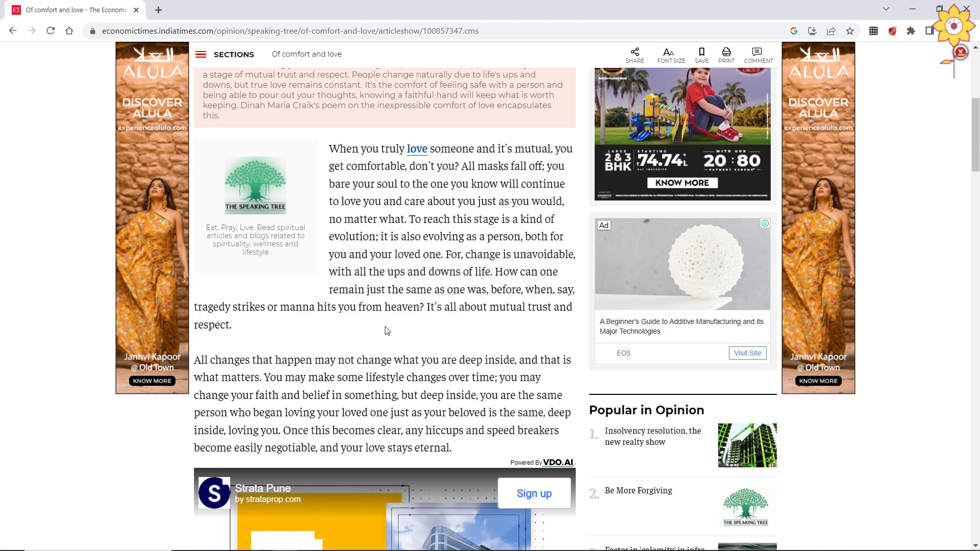
Step: Paste the article paragraph into the TTSReader player and delete its 'Read more at' link
key("alt+Tab")
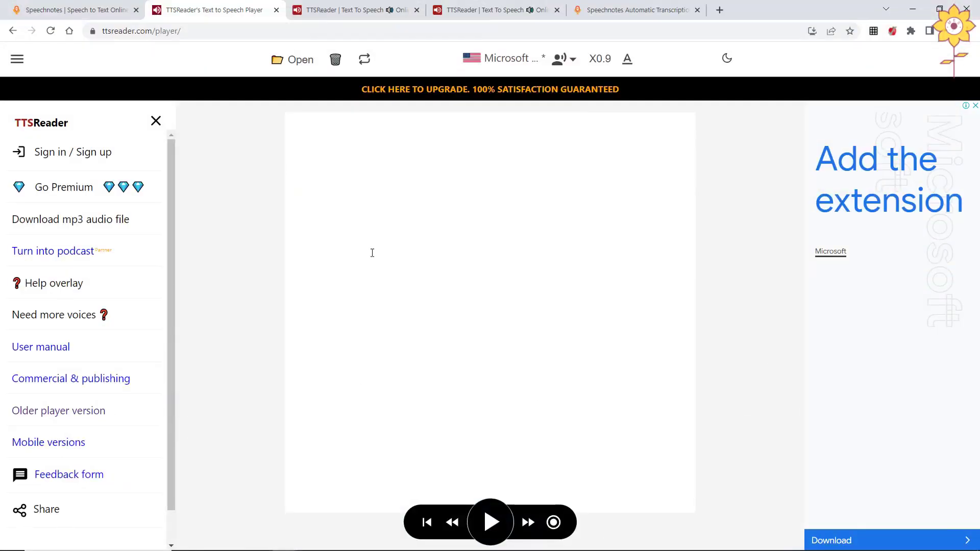
left_click(373, 252)
key("ctrl+v")
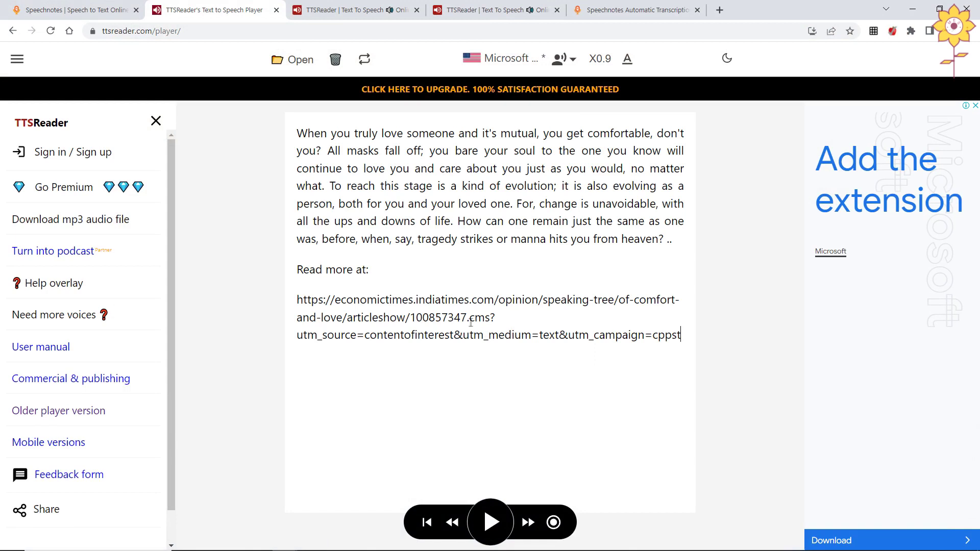
left_click_drag(297, 269, 712, 381)
key("BackSpace")
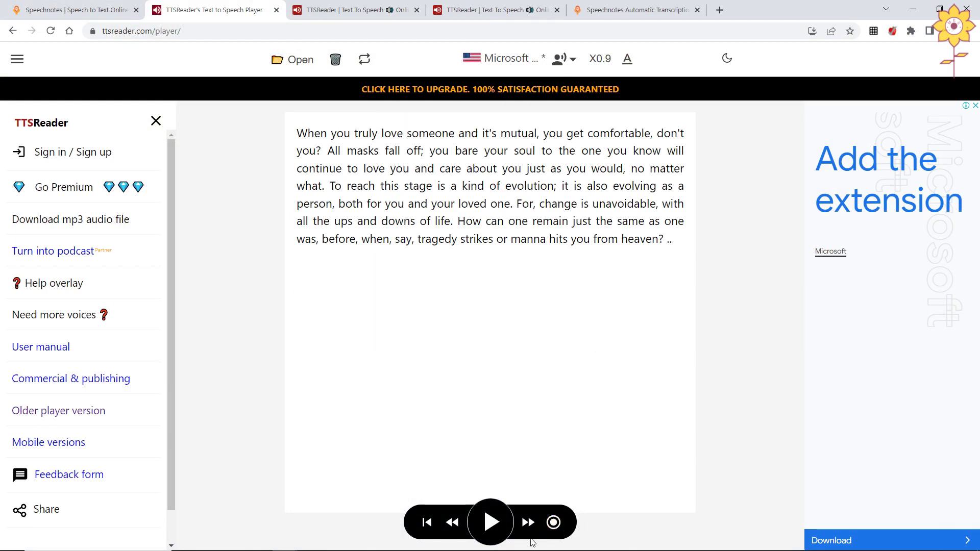
Step: Play the paragraph aloud with audio recording on, stop it, and return to TTSReader's home page
left_click(491, 521)
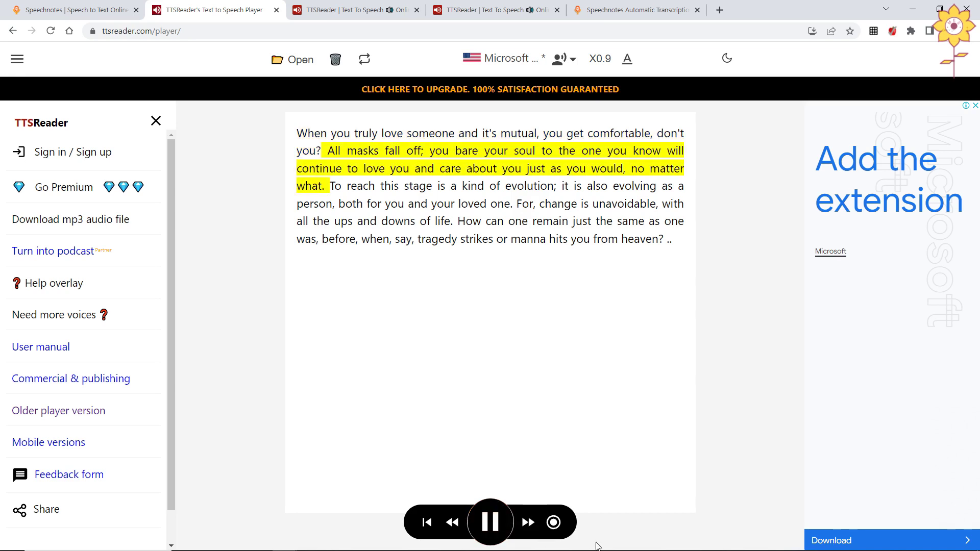
left_click(554, 525)
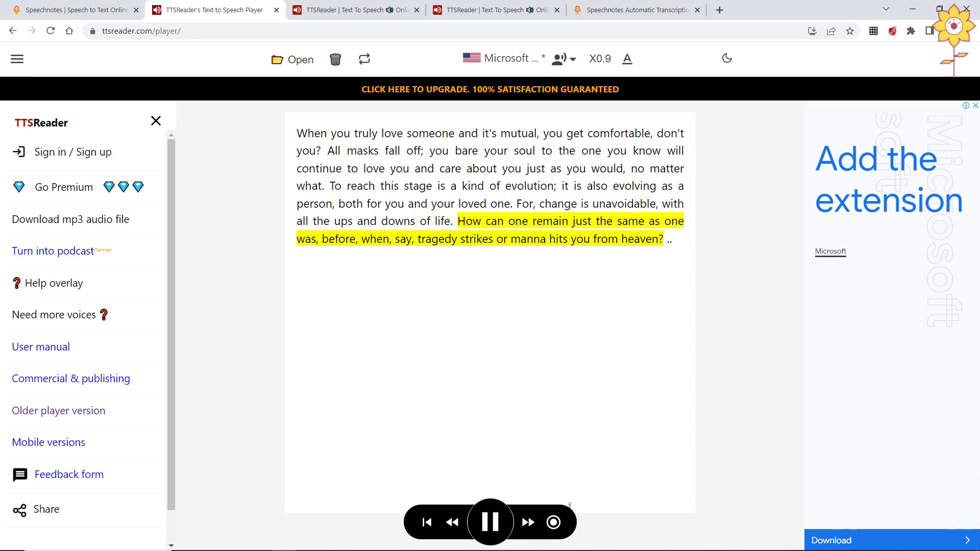
left_click(503, 516)
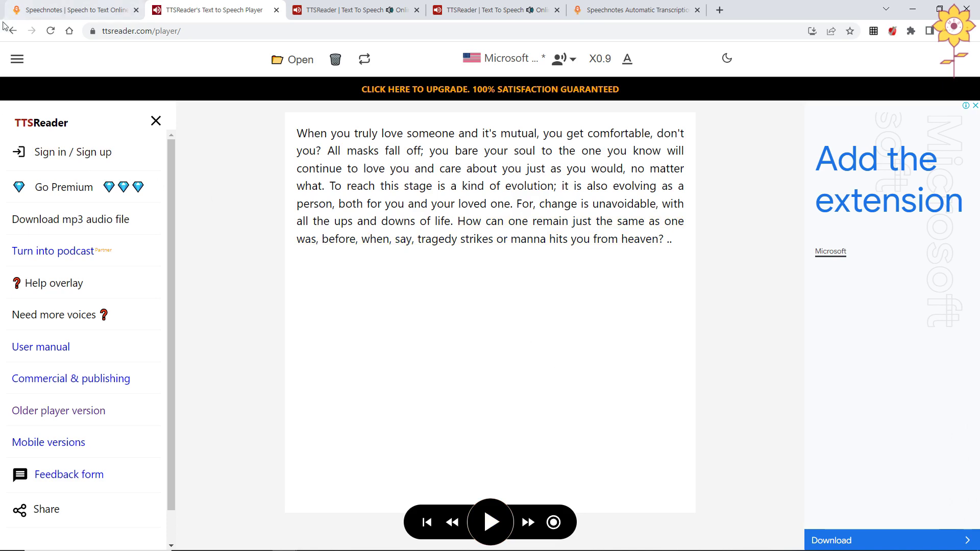
left_click(27, 61)
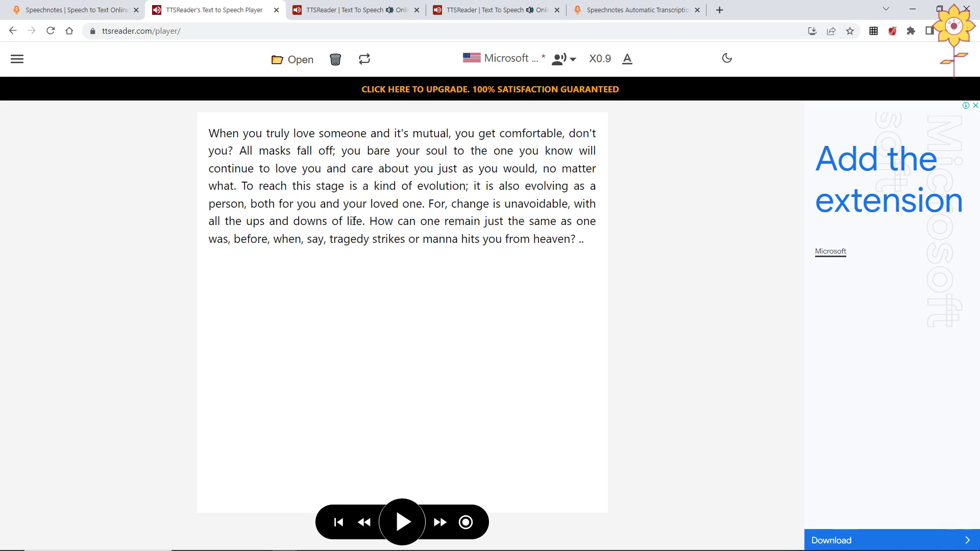
left_click(16, 32)
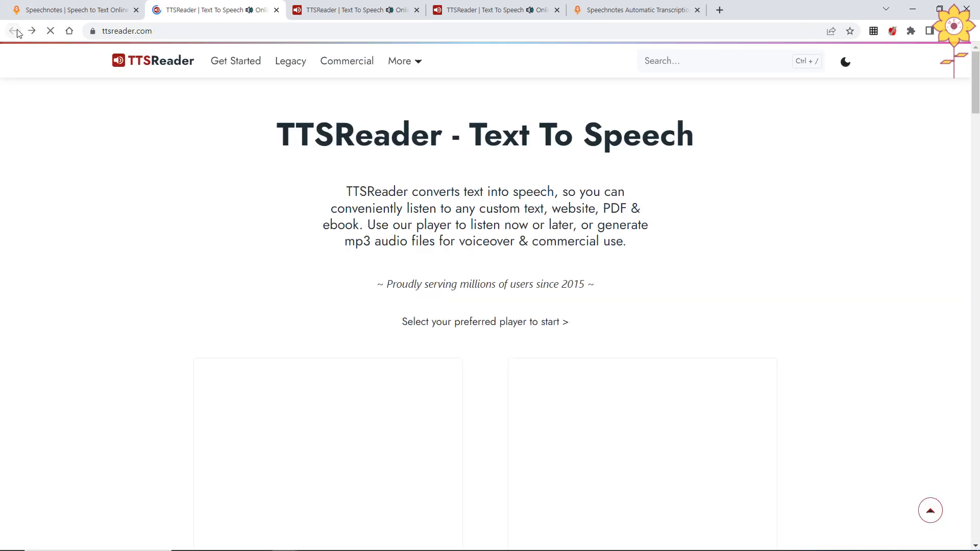
Step: In the legacy player, replace the default sample text with the pasted article paragraph
left_click(613, 464)
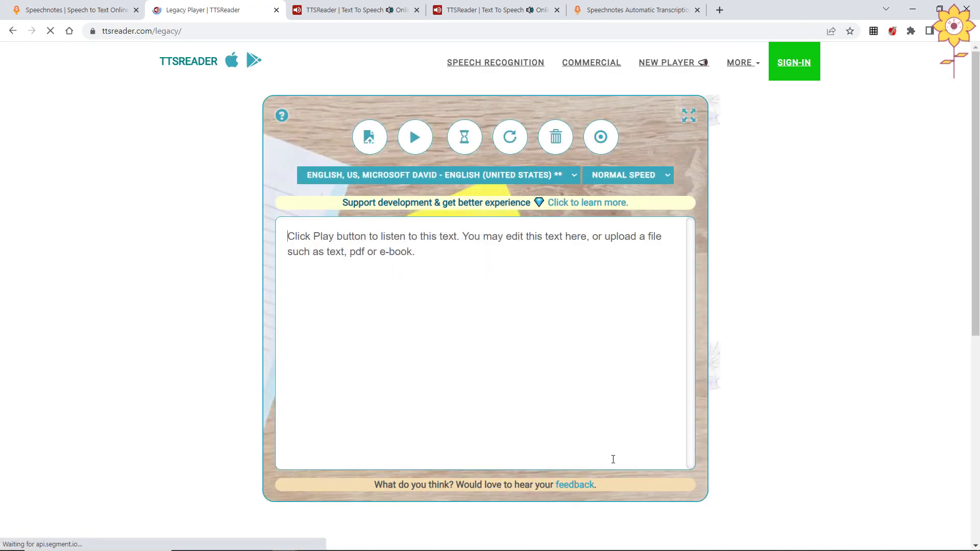
left_click_drag(433, 252, 271, 240)
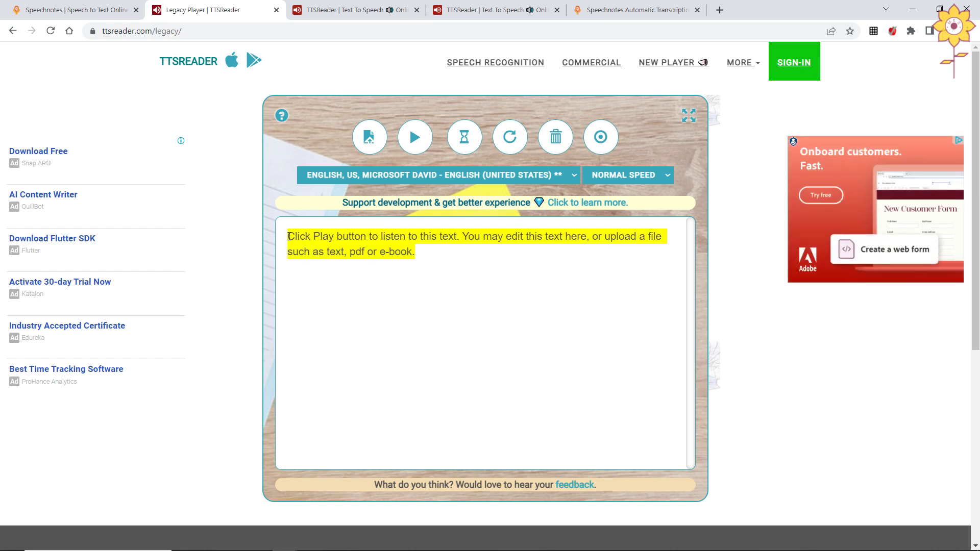
key("BackSpace")
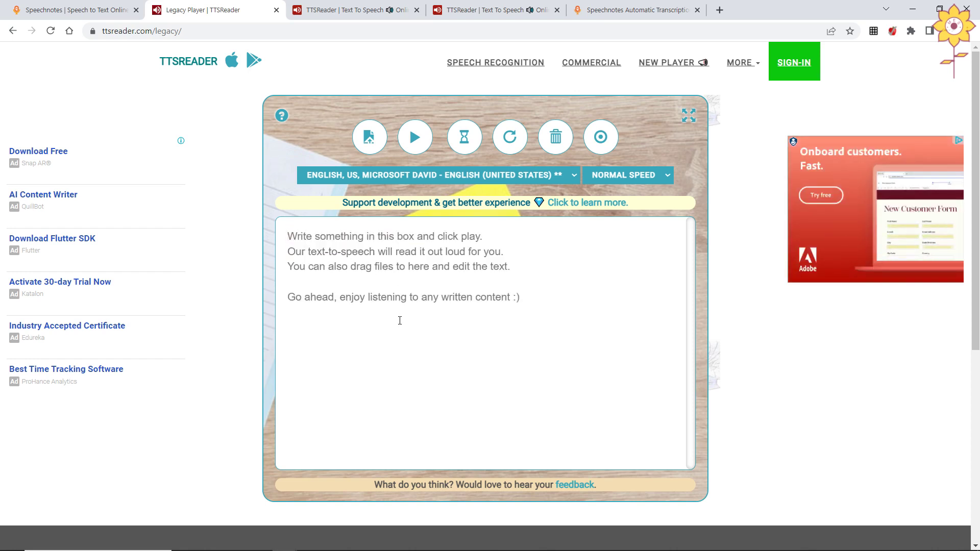
type("When you truly love someone and it's mutual, you get comfortable, don't you? All masks fall off; you bare your soul to the one you know will continue to love you and care about you just as you would, no matter what. To reach this stage is a kind of evolution; it is also evolving as a person, both for you and your loved one. For, change is unavoidable, with all the ups and downs of life. How can one remain just the same as one was, before, when, say, tragedy strikes or manna hits you from heaven? ..  Read more at: https://economictimes.indiatimes.com/opinion/speaking-tree/of-comfort-and-love/articleshow/100857347.cms?utm_source=contentofinterest&utm_medium=text&utm_campaign=cppst")
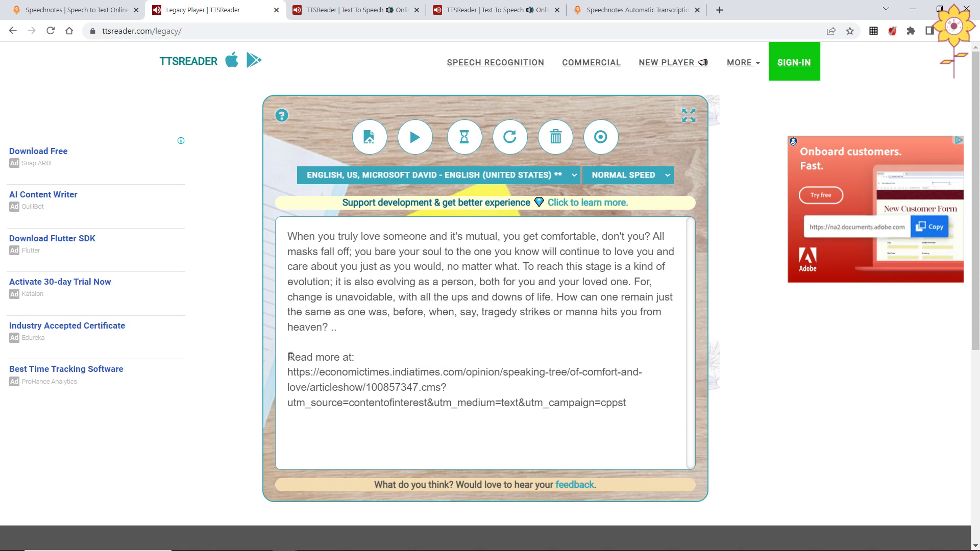
Step: Delete the 'Read more at' source link and insert a {{pause}} marker after 'no matter what.'
left_click_drag(289, 357, 687, 430)
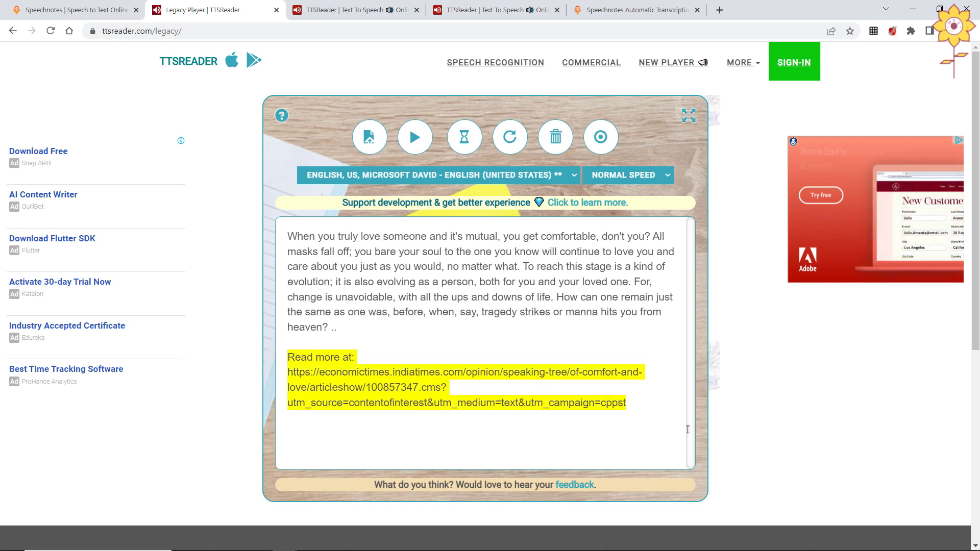
key("BackSpace")
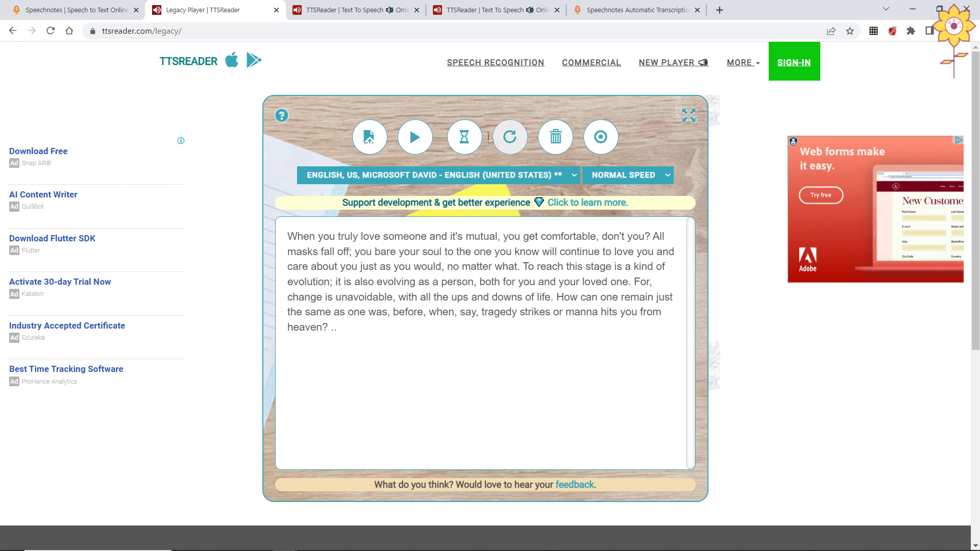
left_click(470, 146)
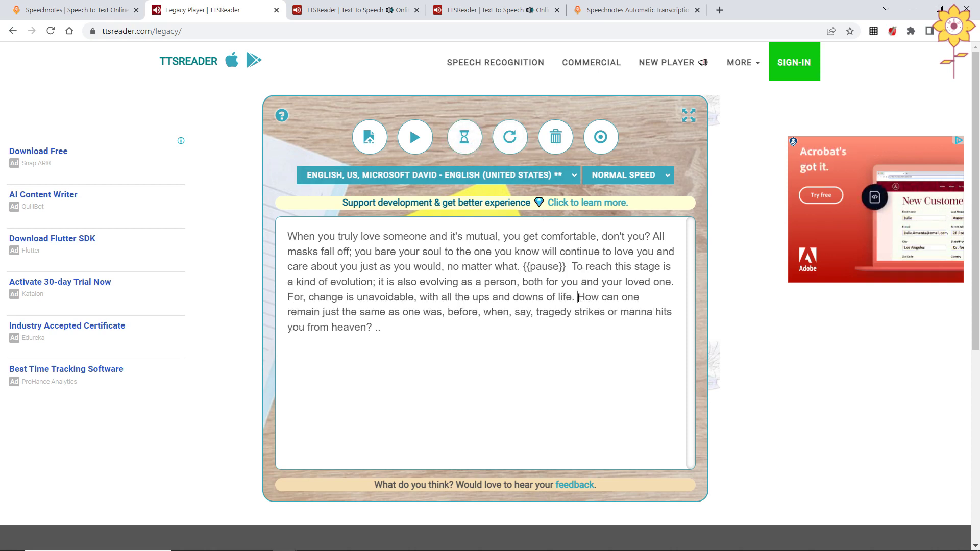
Step: Insert a {{pause}} marker before 'How can one remain' and play the paragraph aloud
left_click(578, 298)
left_click(469, 141)
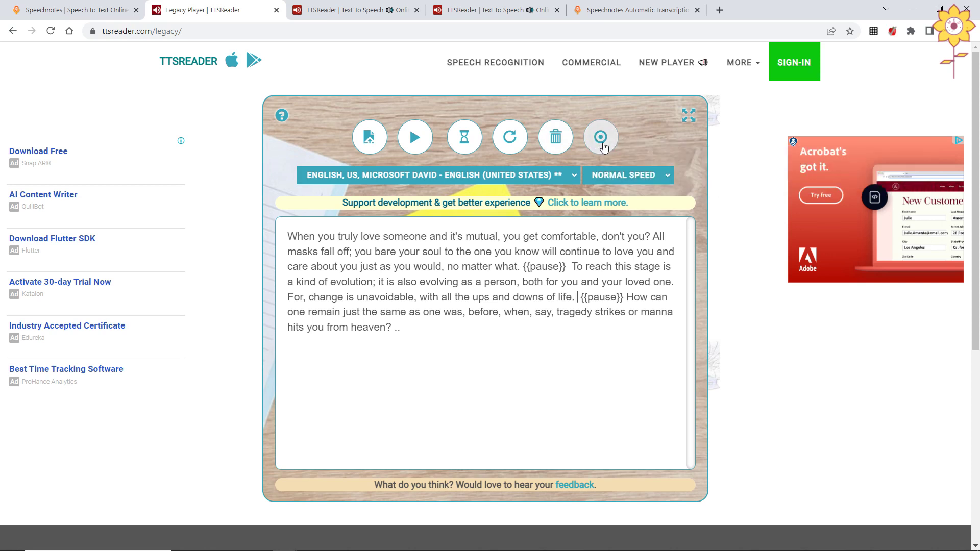
left_click(427, 142)
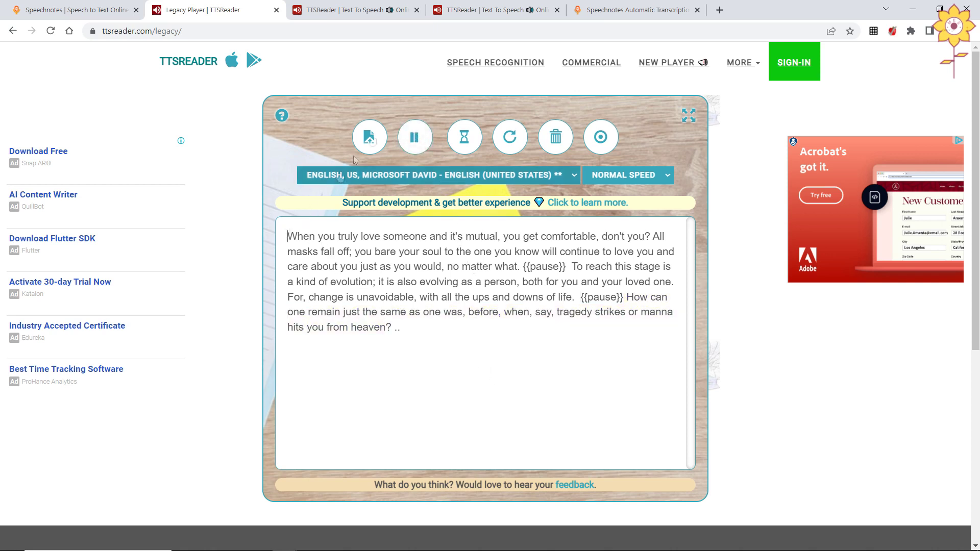
Step: Restart reading the paused paragraph aloud from the beginning
left_click(419, 148)
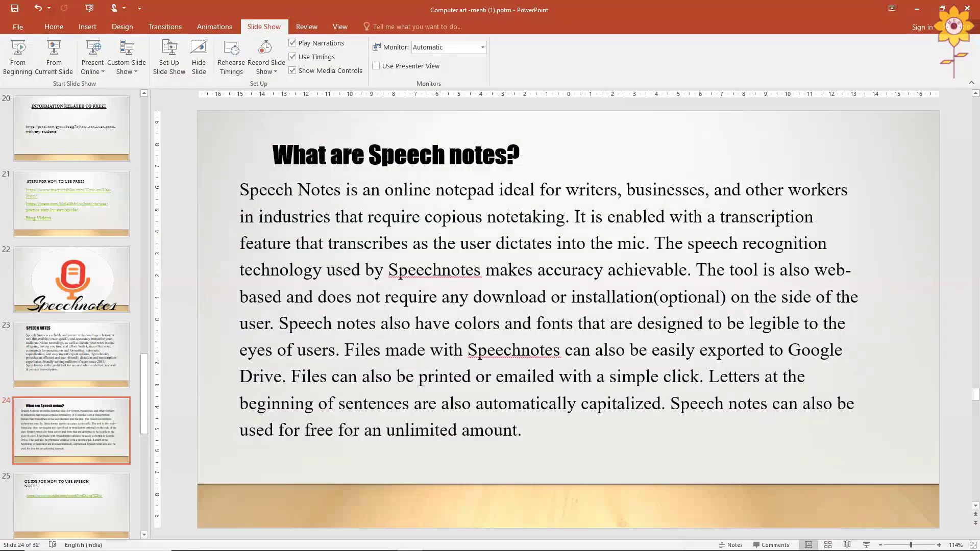
Step: Start the slide show and advance to the 'GUIDE FOR HOW TO USE SPEECH NOTES' slide
left_click(866, 545)
left_click(616, 304)
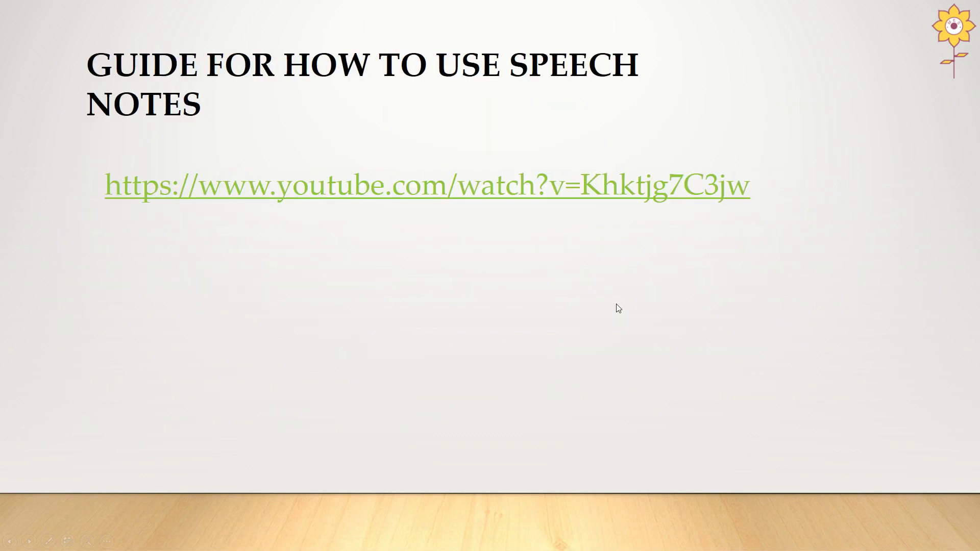